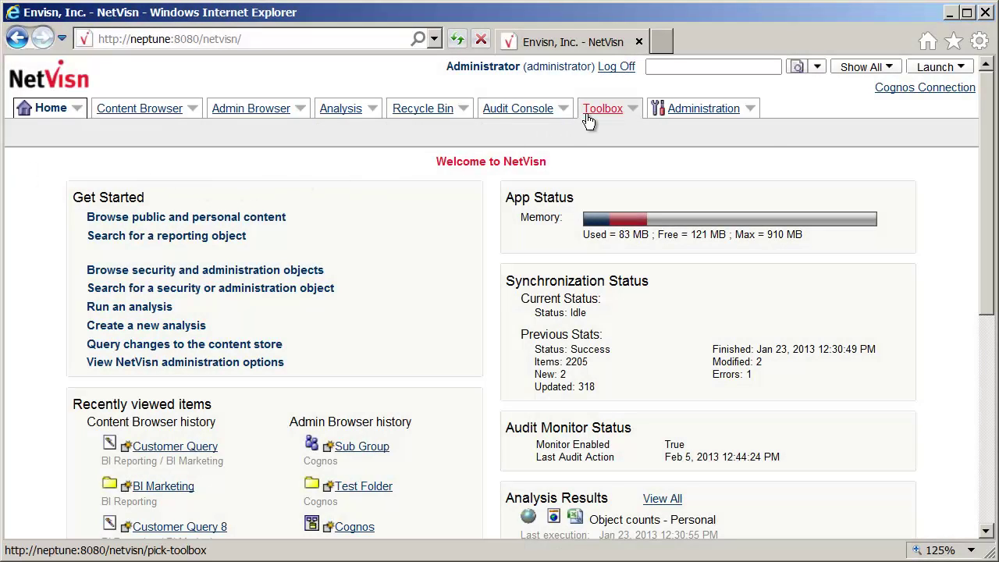
- Create a new promotion under the Toolbox's Promote Objects to Target Server
click(588, 117)
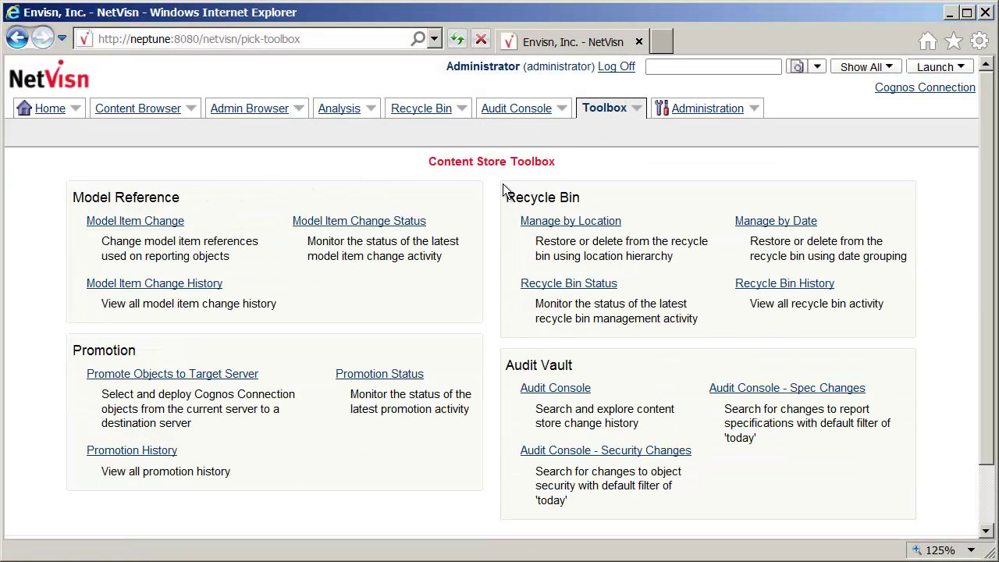
click(233, 377)
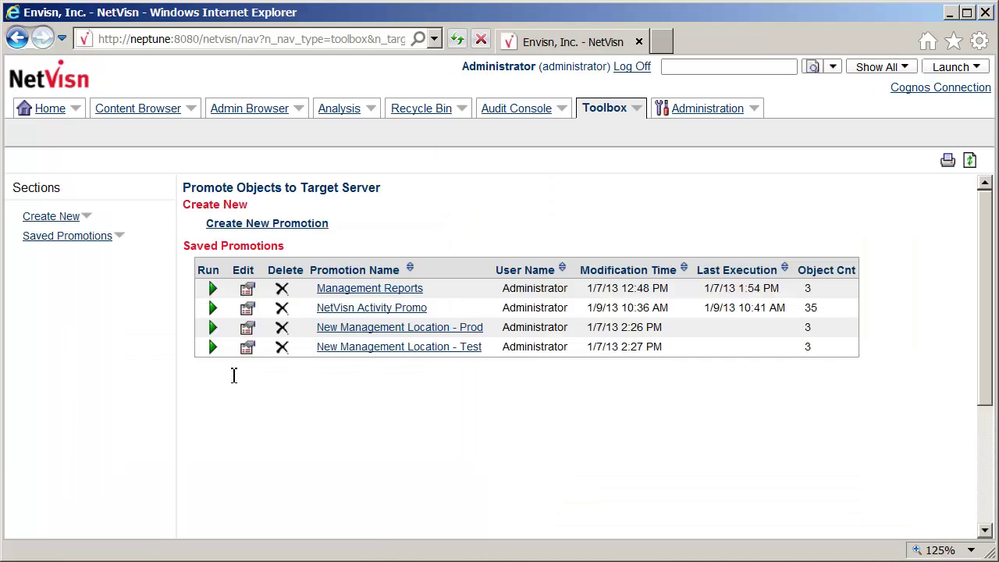
click(276, 225)
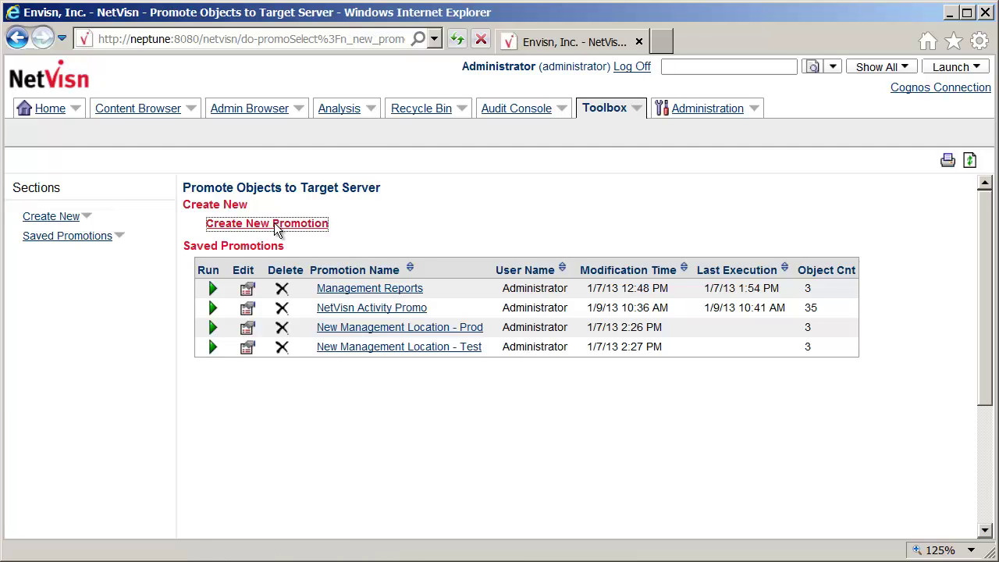
- Set the Target Dispatcher Name to Prod and bring up the Promotion Options section
click(263, 298)
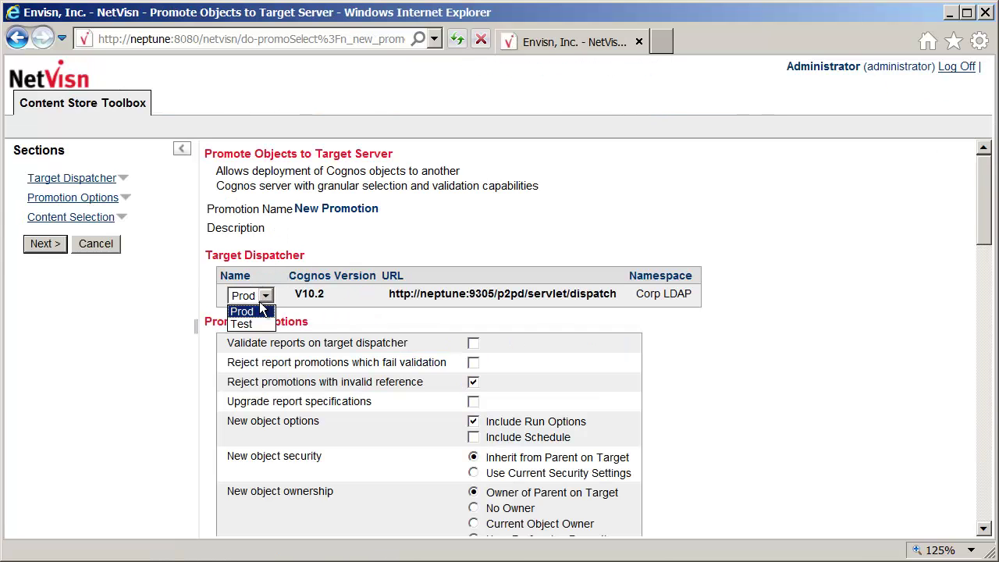
click(258, 323)
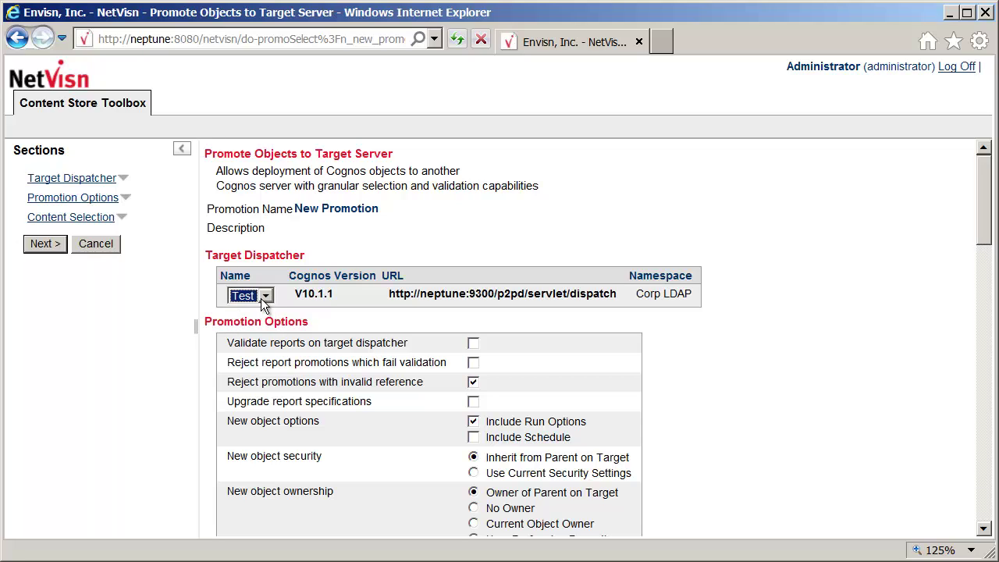
click(260, 296)
click(254, 308)
click(49, 201)
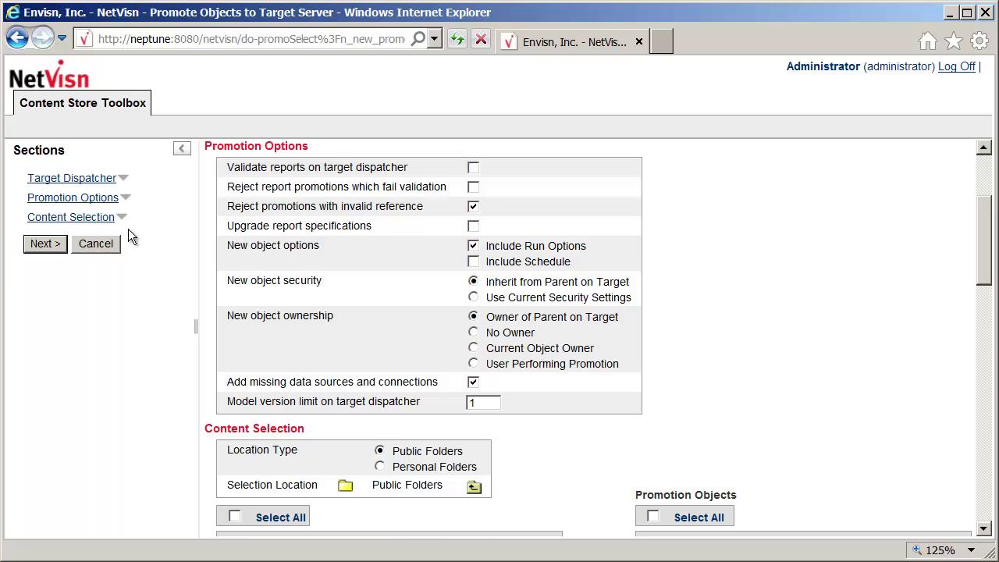
- In Content Selection, add the BI Reporting > BI Marketing folder to the promotion objects
click(96, 221)
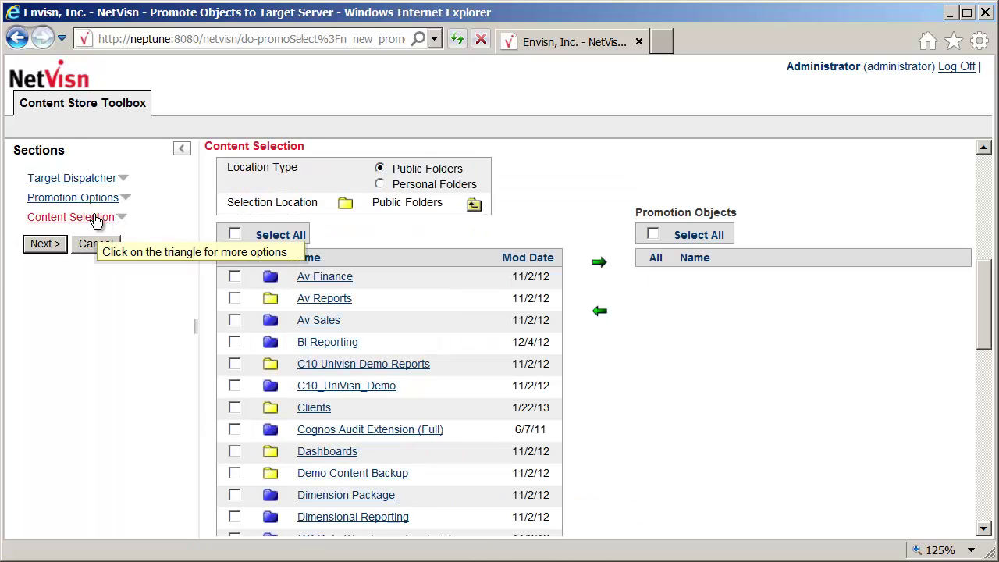
click(319, 341)
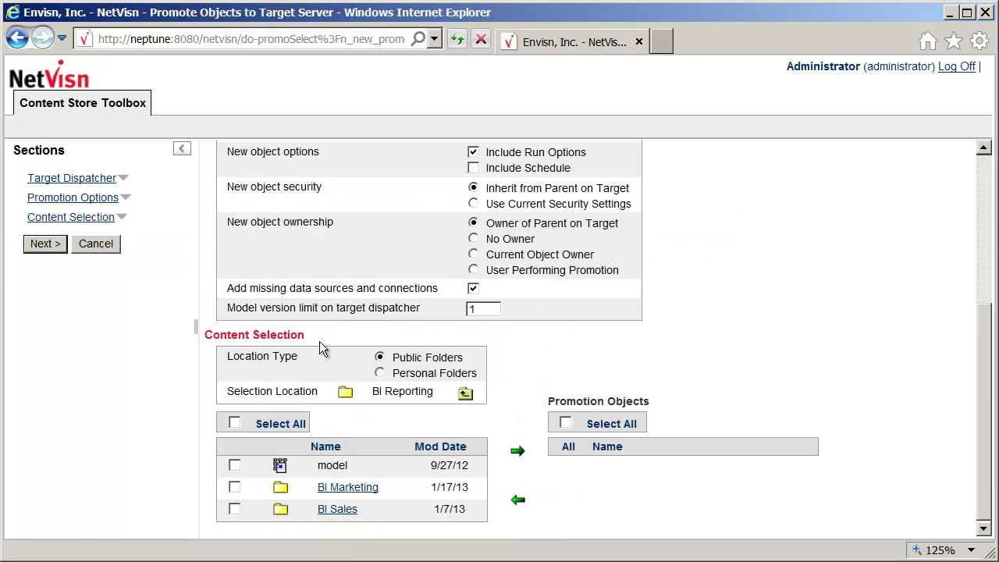
click(359, 489)
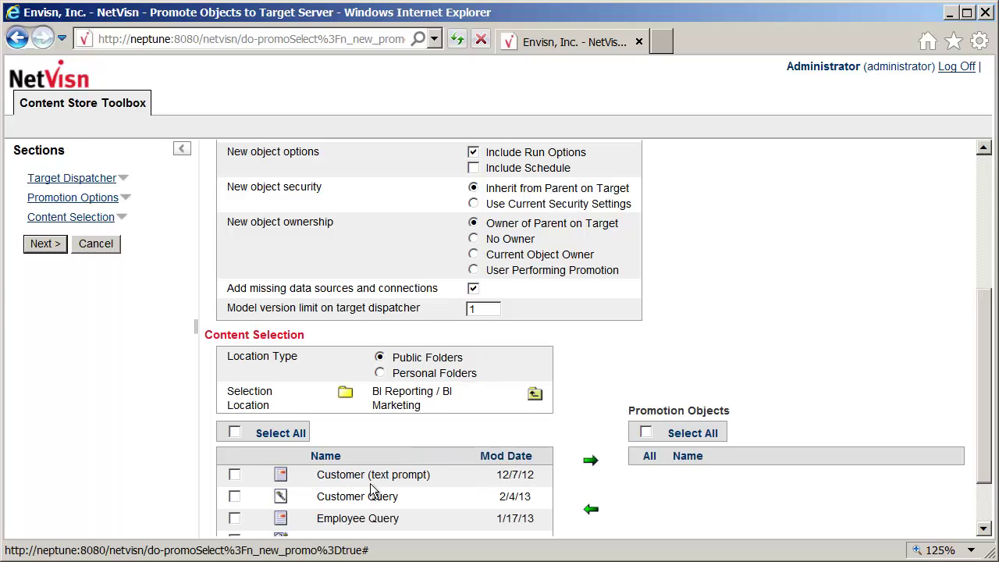
scroll(428, 458, down, 1)
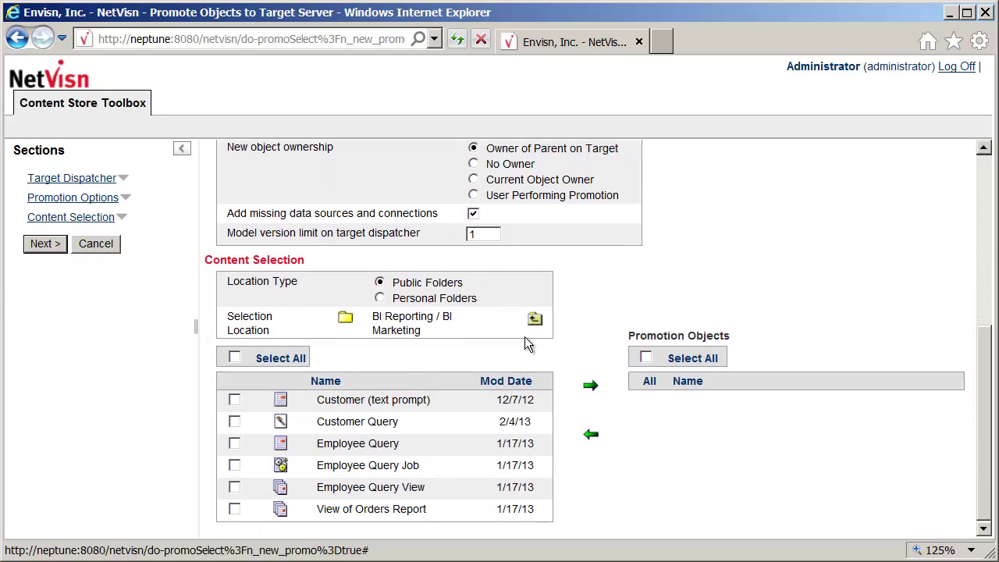
click(535, 321)
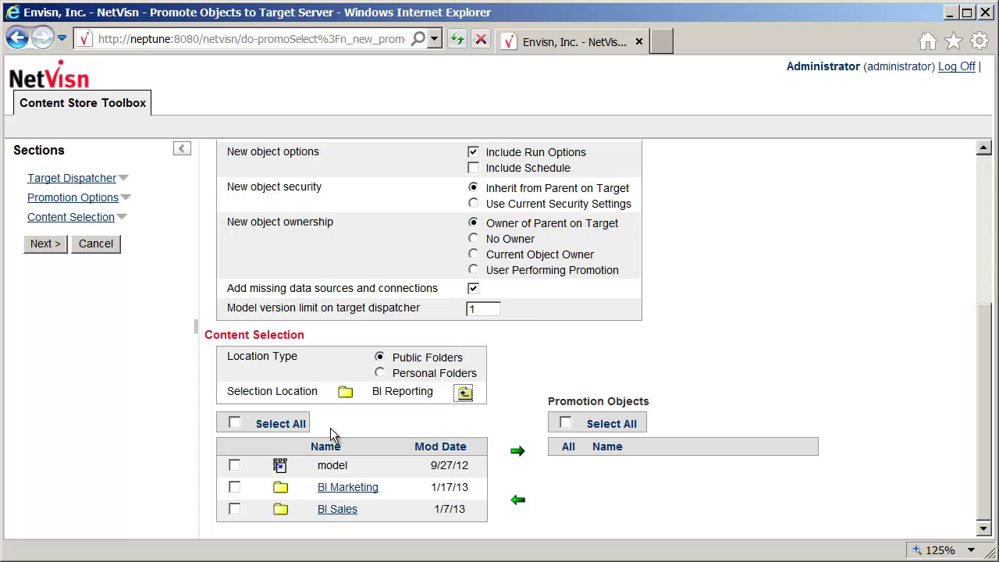
click(234, 486)
click(516, 453)
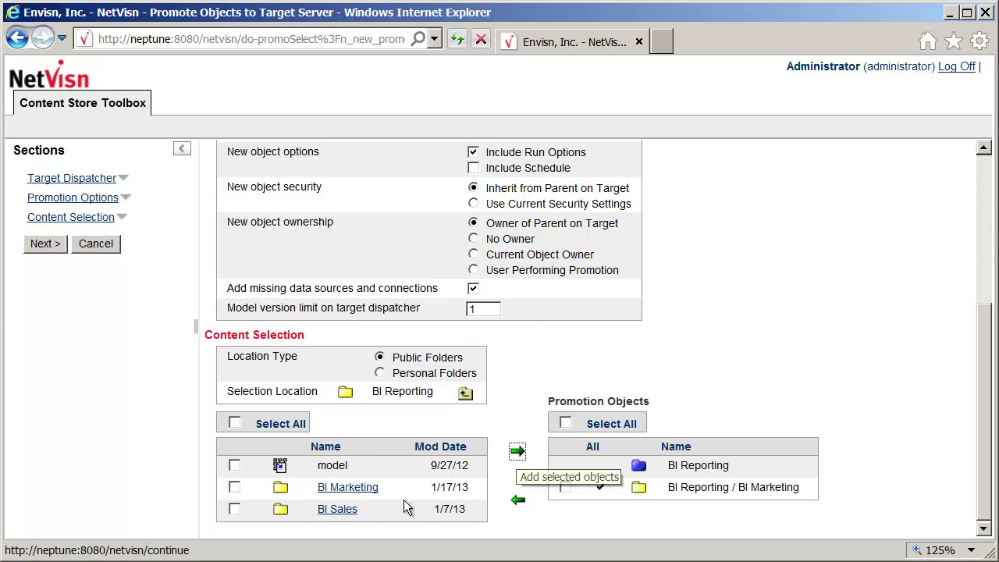
- Add three BI Sales reports, including Order Details by Page and Order Summary, to the promotion
click(346, 511)
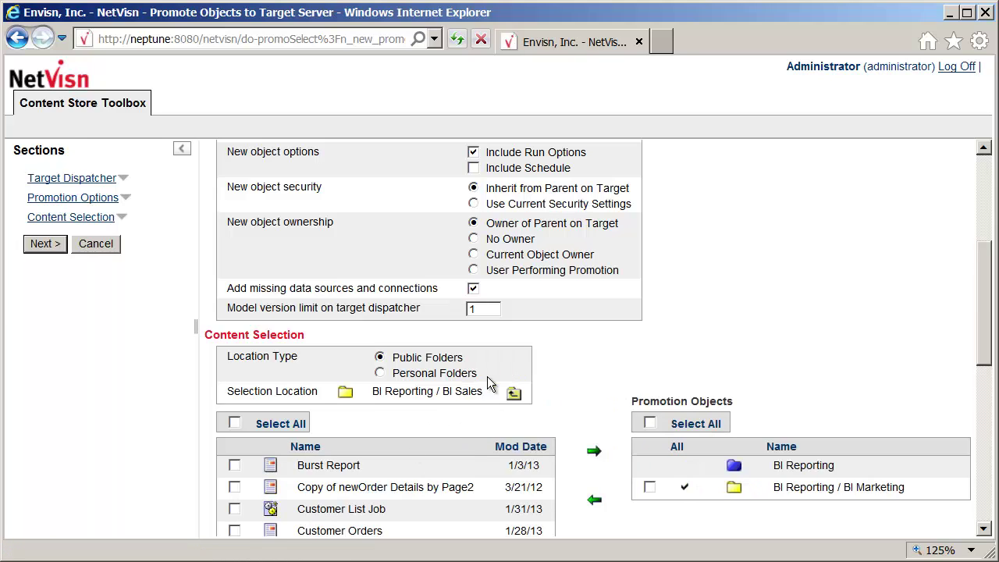
scroll(508, 357, down, 5)
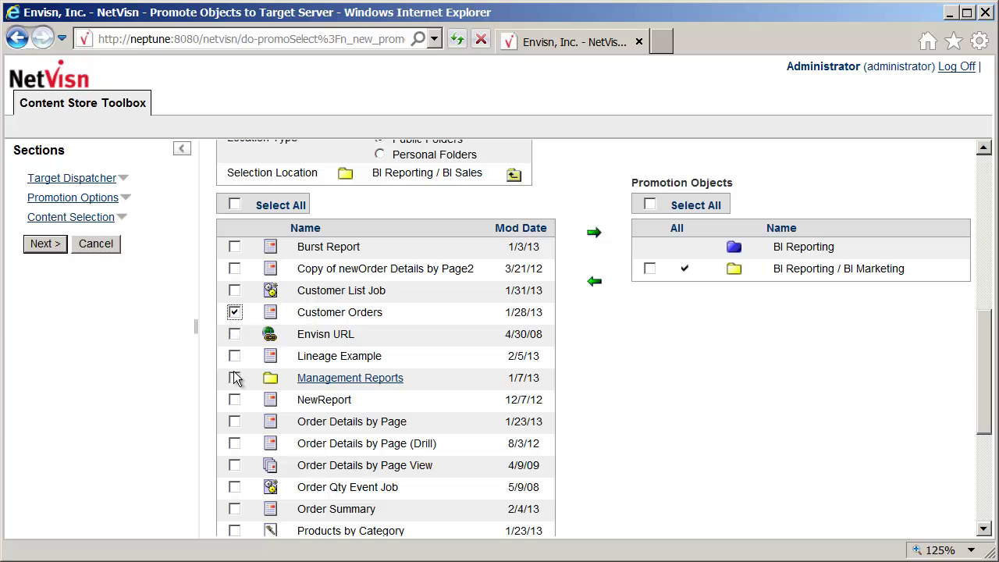
click(233, 419)
click(234, 508)
click(594, 233)
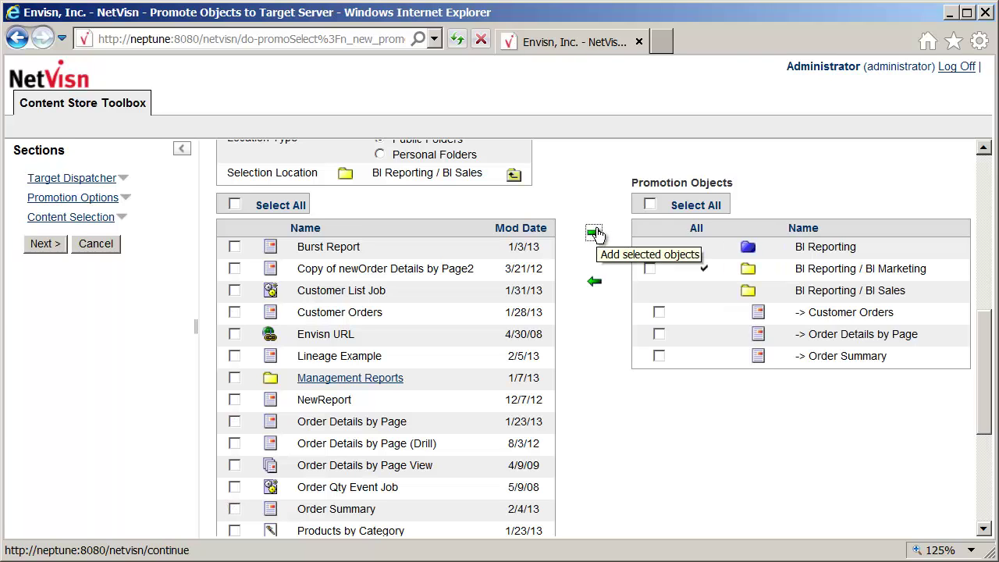
- Browse Personal Folders through Corp LDAP Users to a user's My Folders, then continue
scroll(597, 229, up, 2)
click(380, 269)
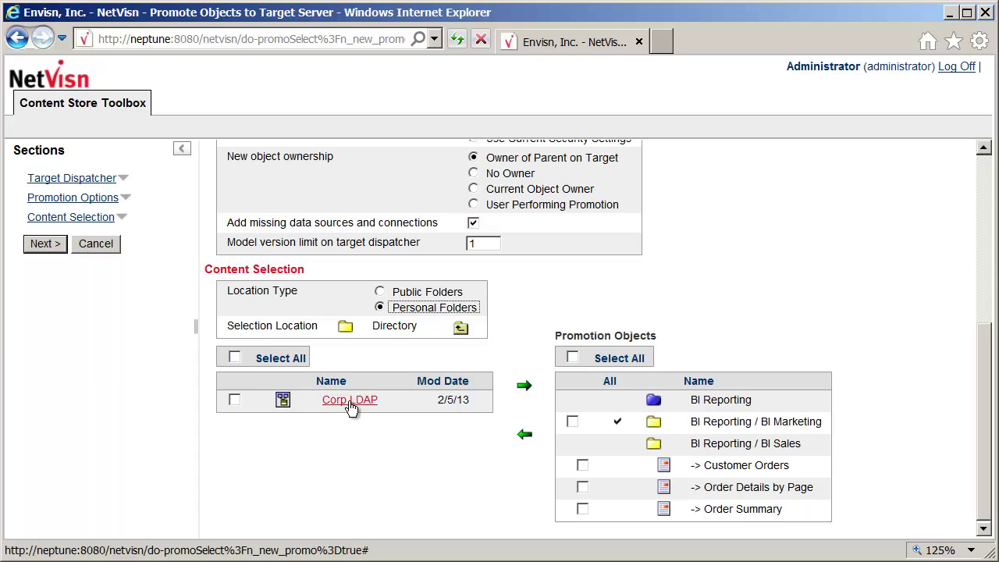
click(350, 402)
click(350, 404)
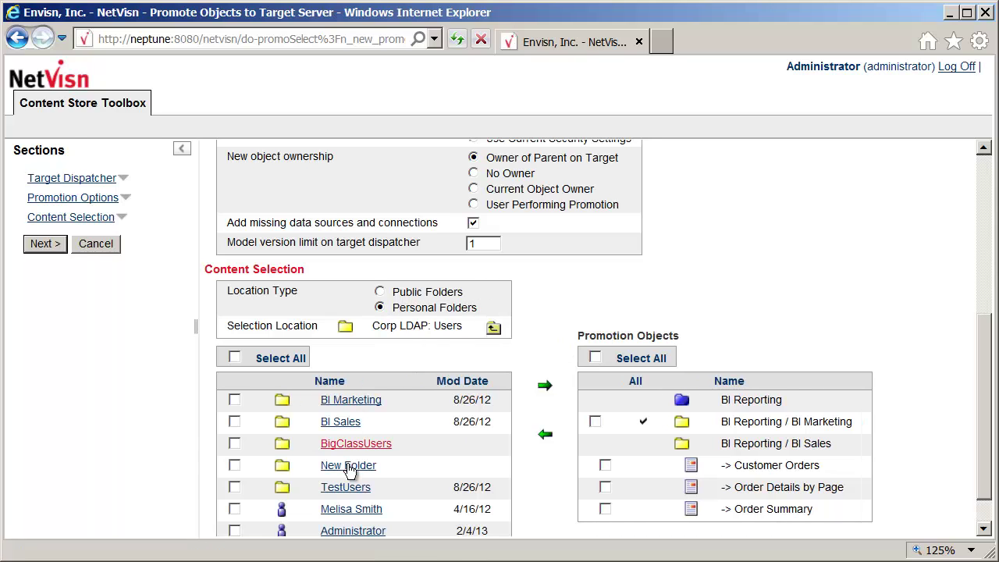
click(353, 509)
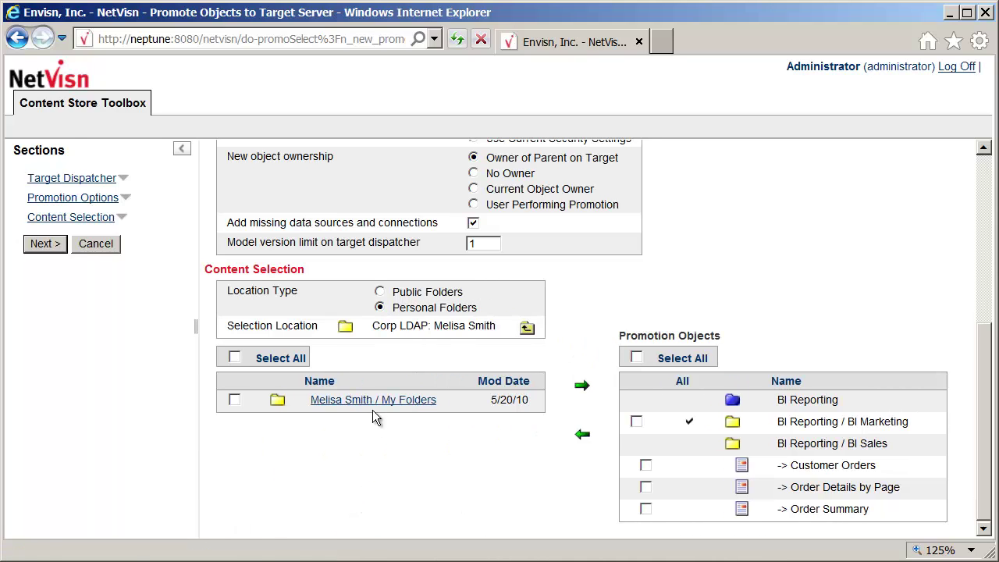
click(374, 401)
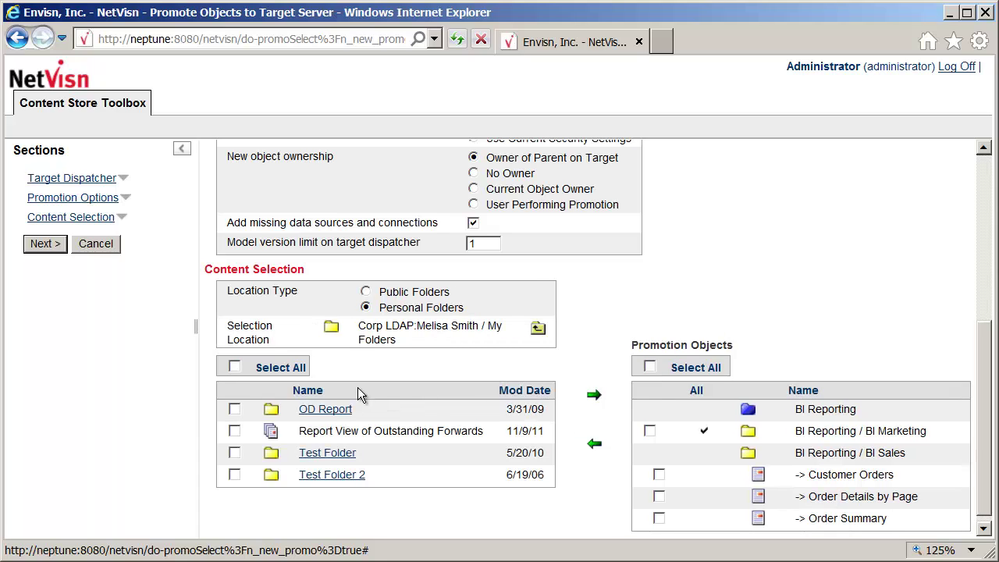
click(51, 247)
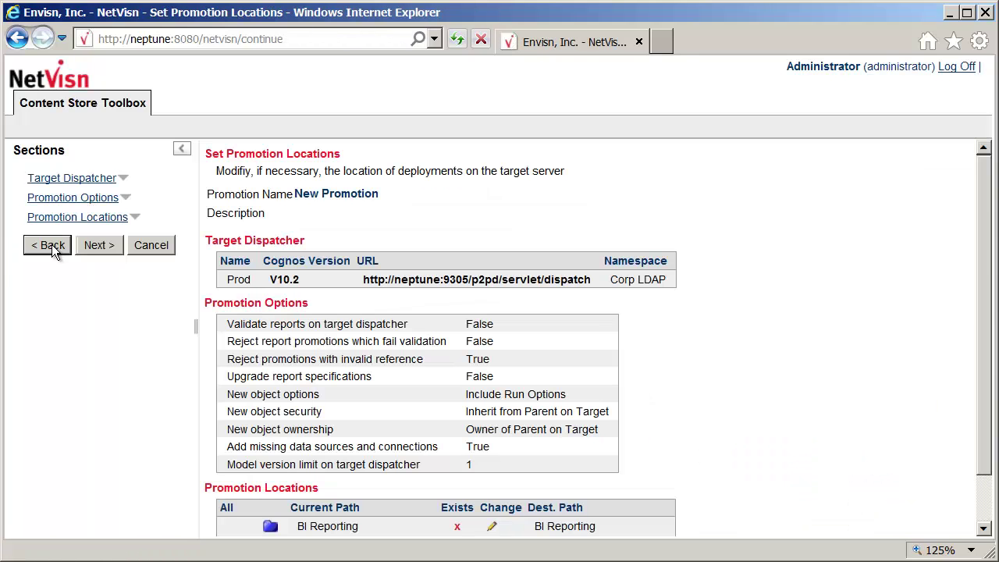
- Rename the BI Reporting destination to 'BI Production' and apply it as the current destination
click(66, 220)
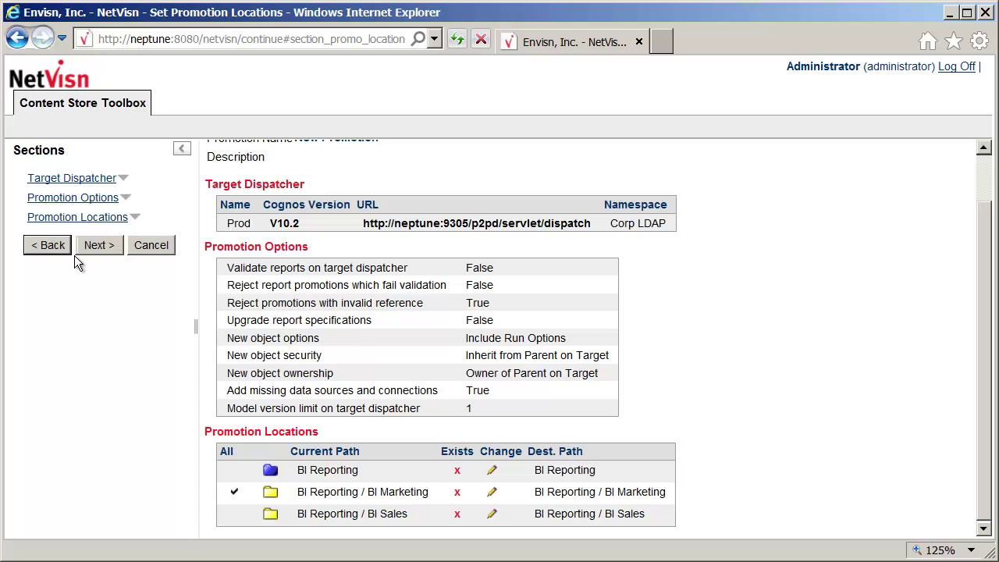
click(493, 471)
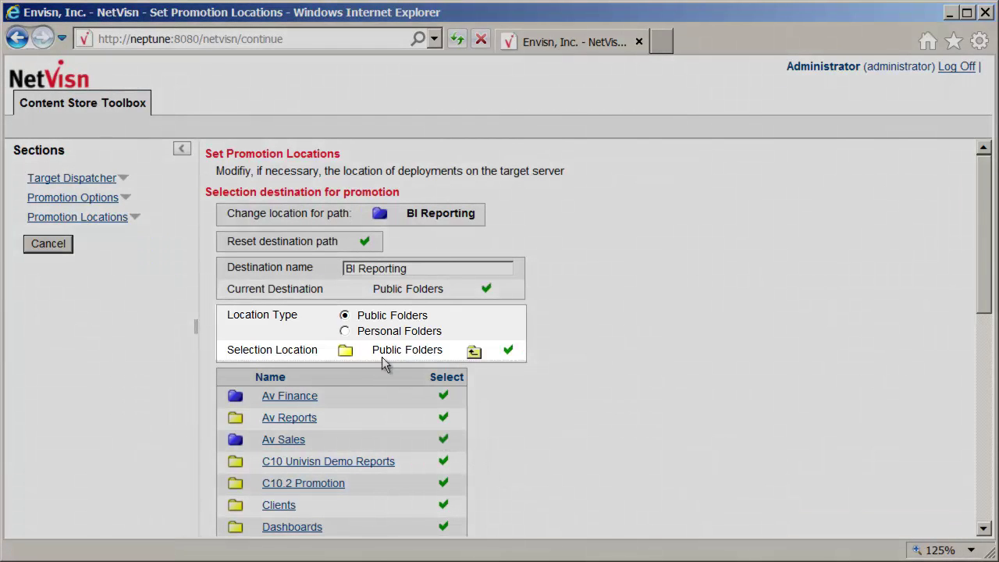
click(348, 335)
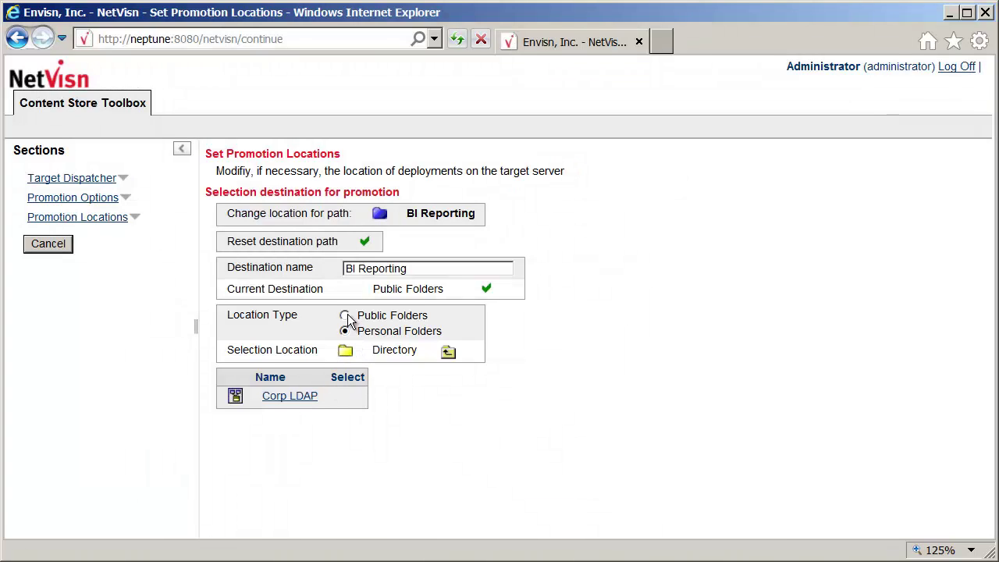
click(346, 316)
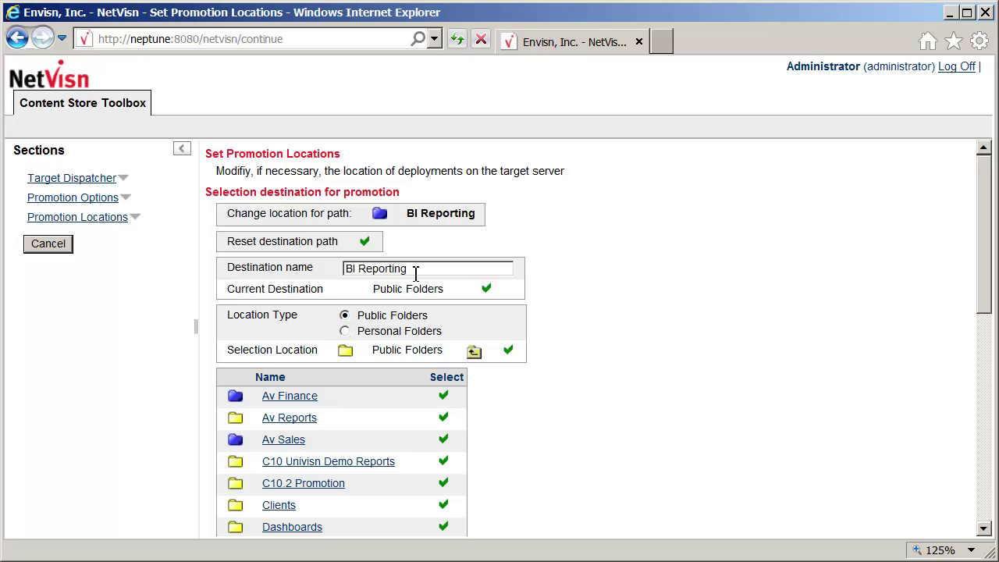
drag(415, 270, 362, 276)
text(P)
key(Down)
key(Return)
click(487, 292)
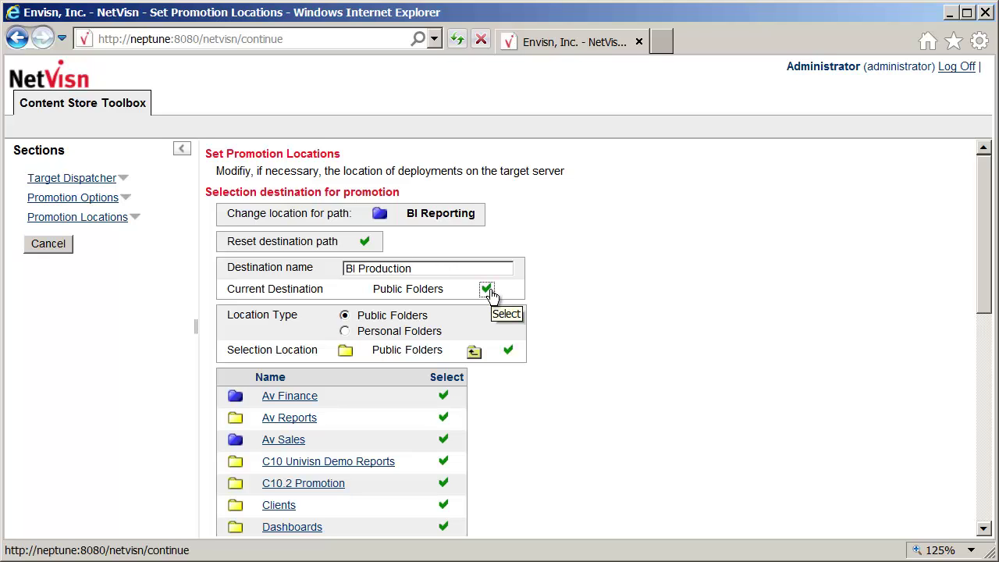
scroll(606, 343, down, 1)
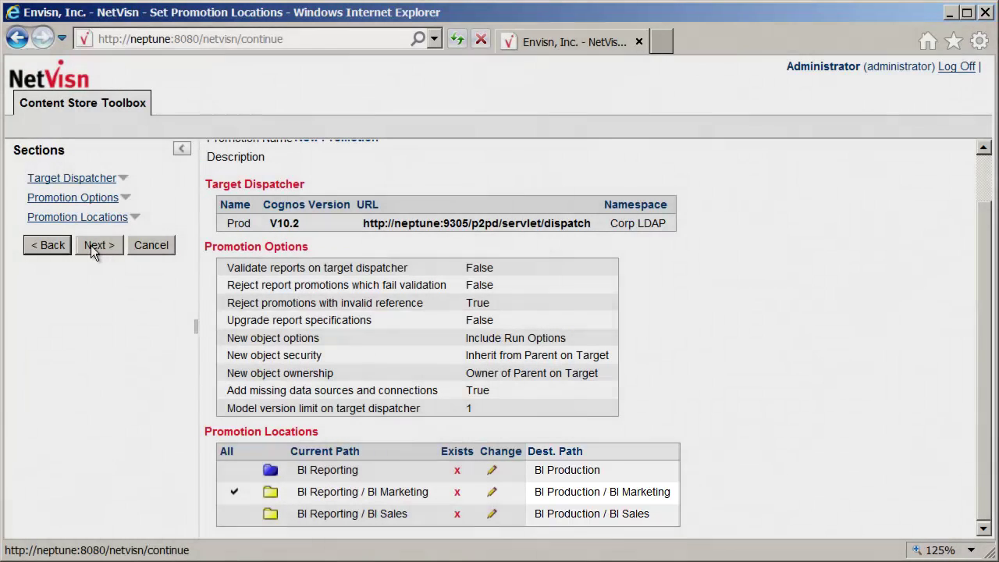
- Review the preview's Model Promotions and Promotion Objects lists, then go on to Run Options
click(92, 246)
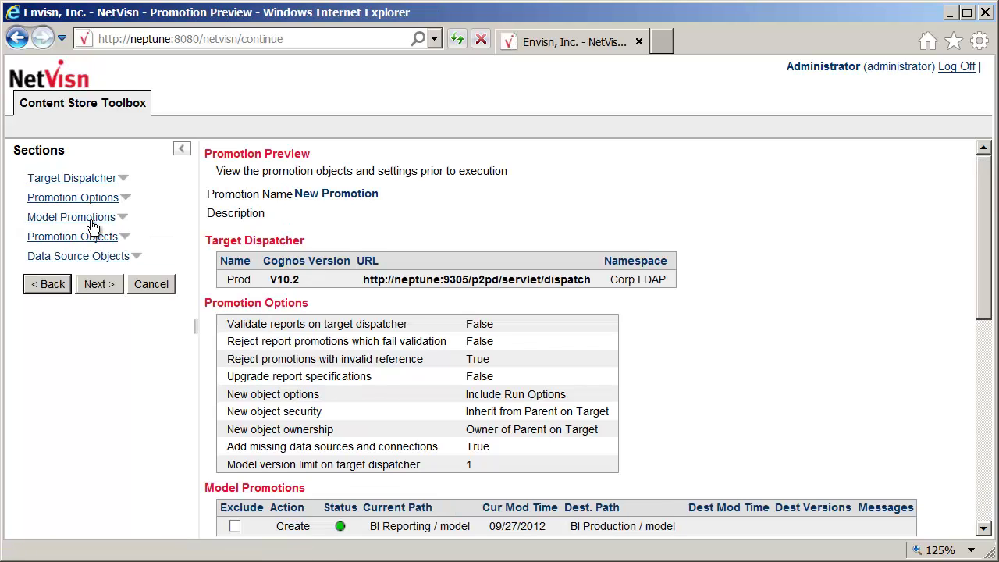
click(92, 218)
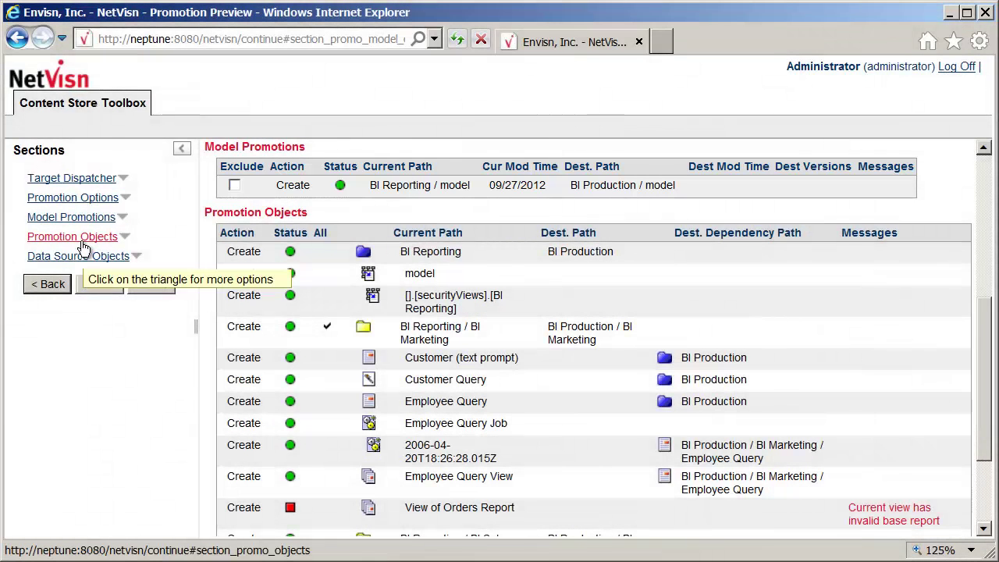
click(82, 241)
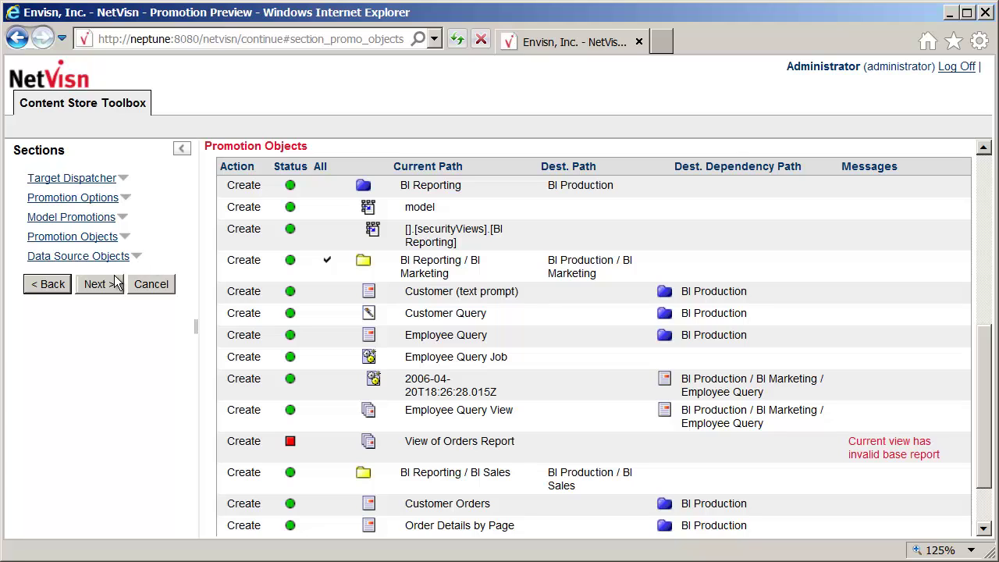
click(104, 283)
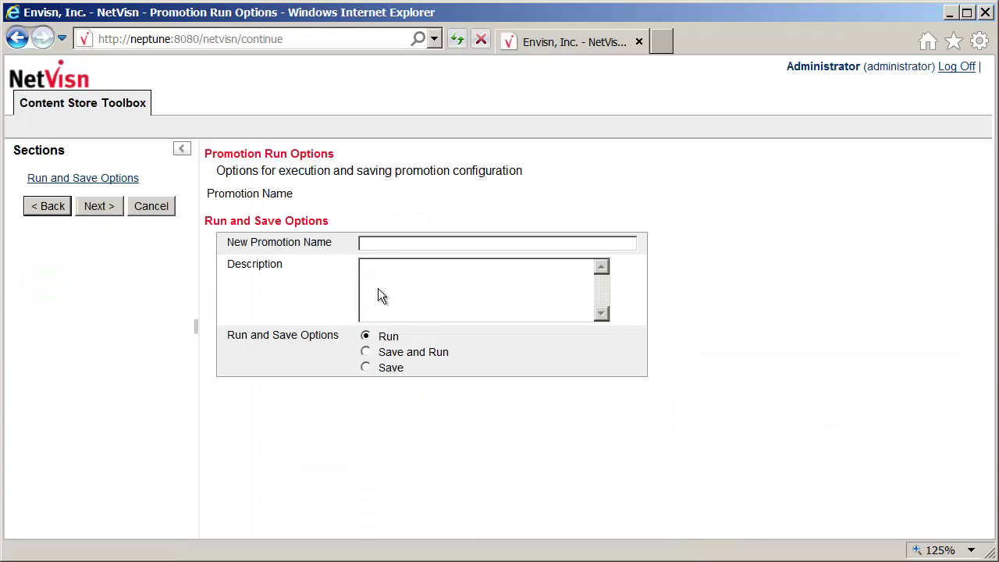
- Choose Save and Run, name it 'BI Production' with description 'Promotion from BI Reporting', and confirm
click(365, 352)
click(387, 247)
text(B)
key(Down)
key(Return)
click(398, 267)
text(Promotion from BI Reporting)
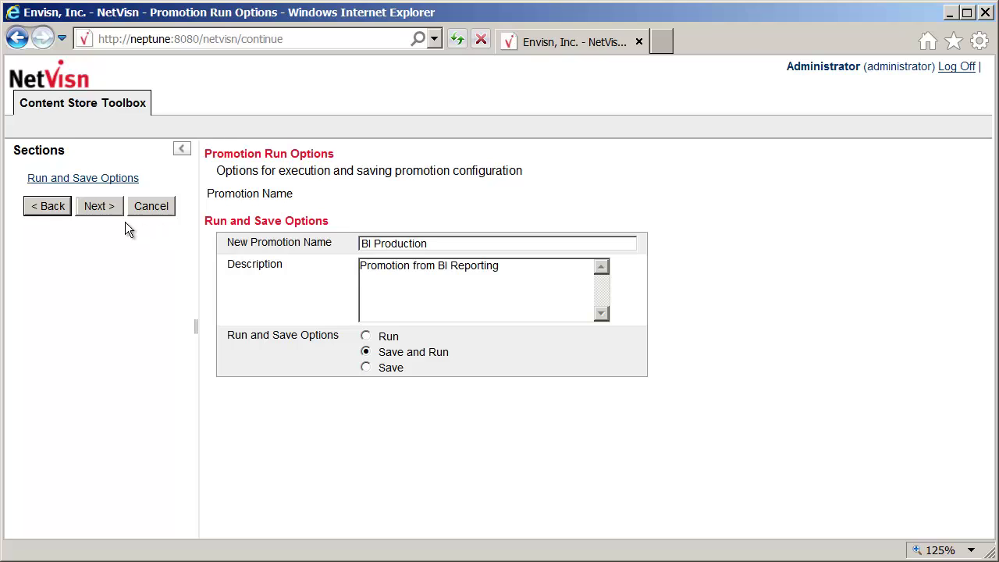
click(105, 207)
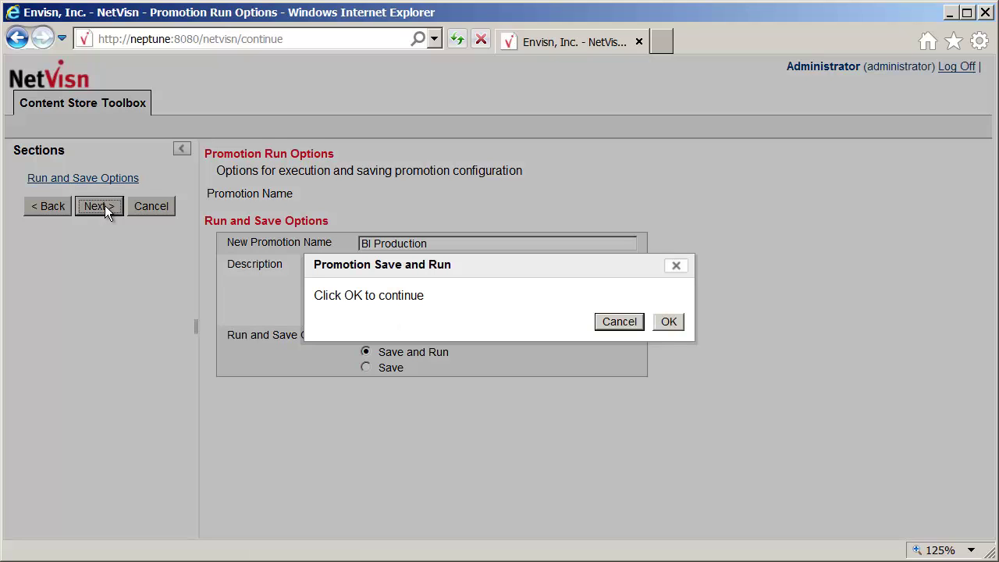
click(669, 323)
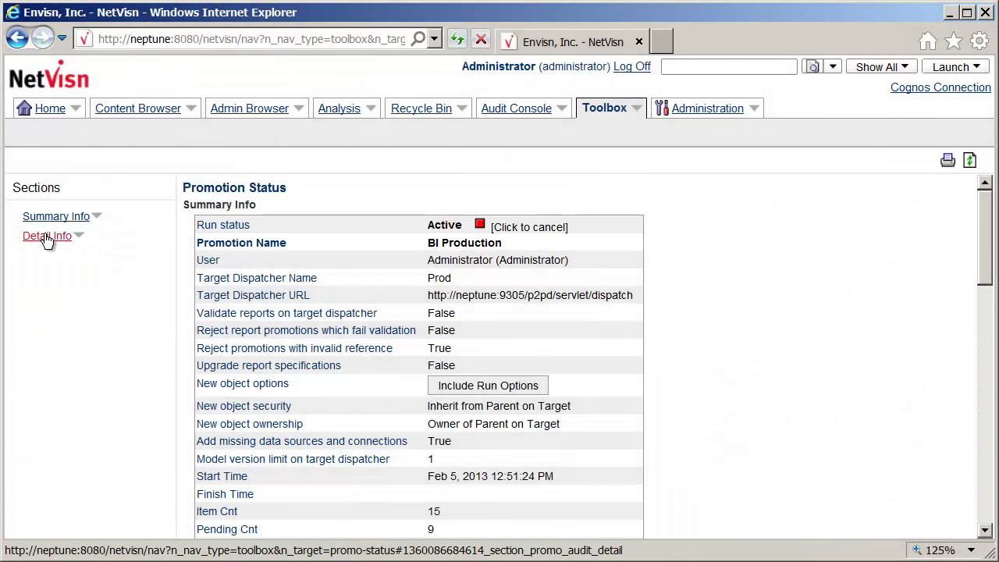
- Refresh Detail Info until the run finishes, review per-object results, then open Customer Query's details
click(46, 239)
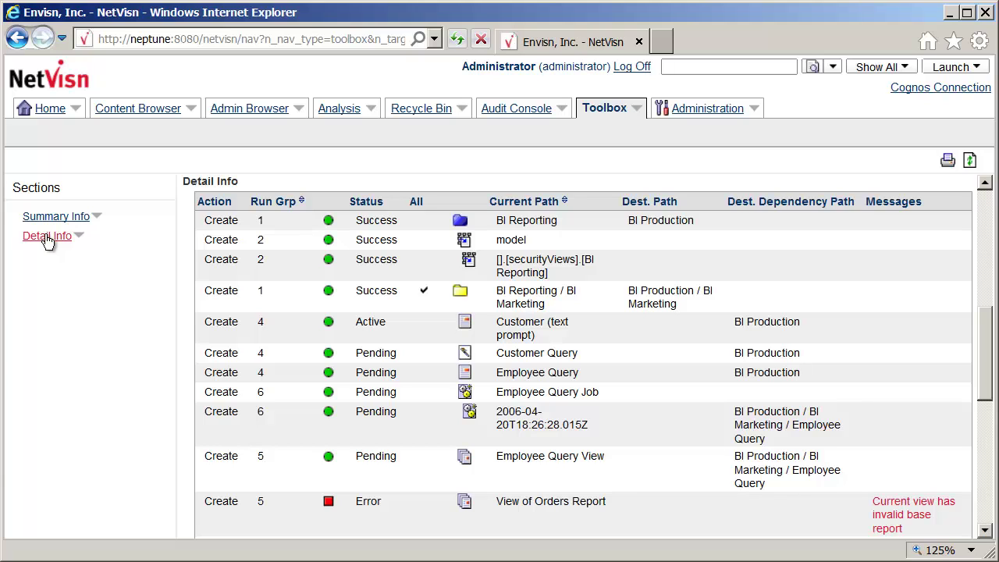
click(968, 160)
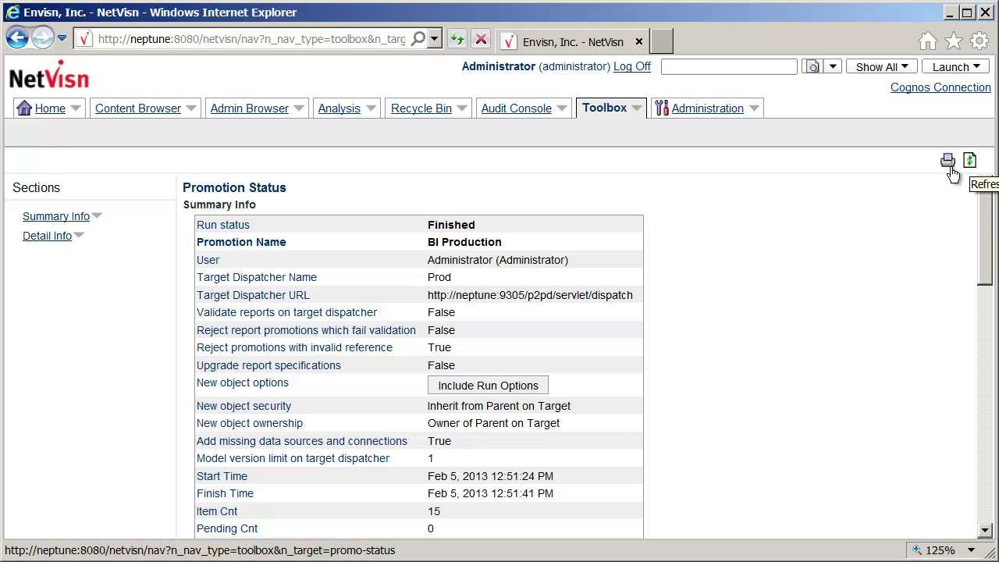
click(49, 242)
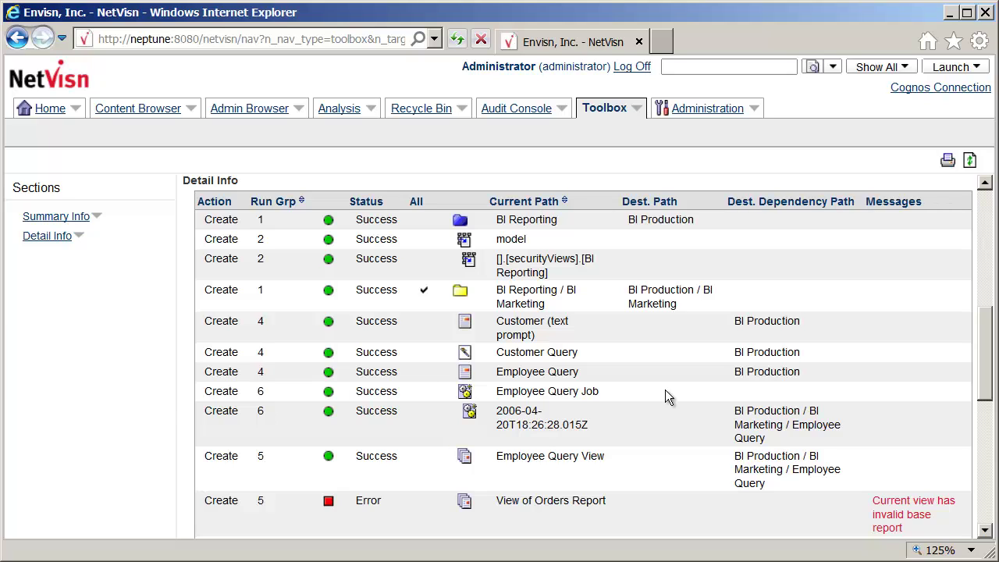
drag(985, 388, 981, 422)
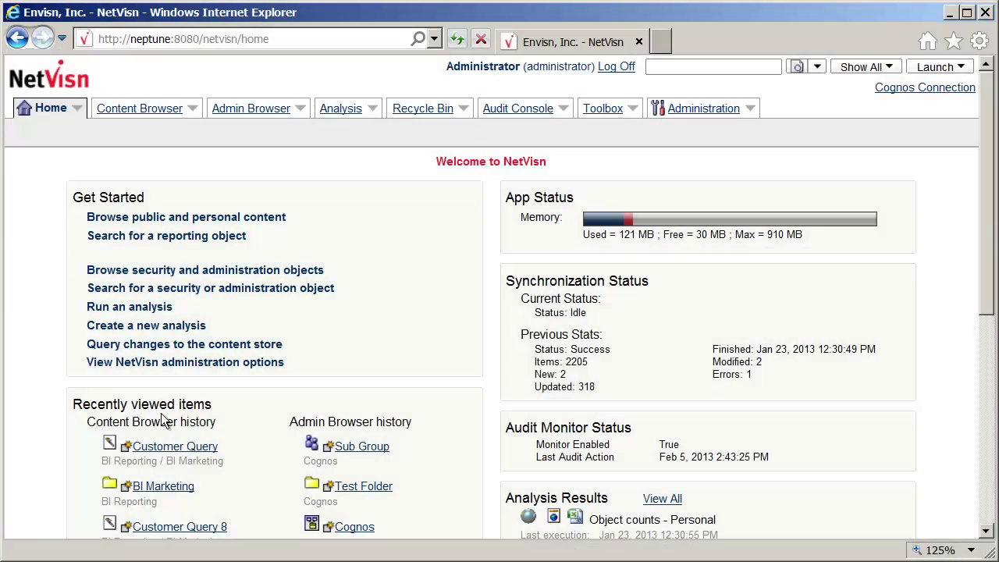
click(146, 448)
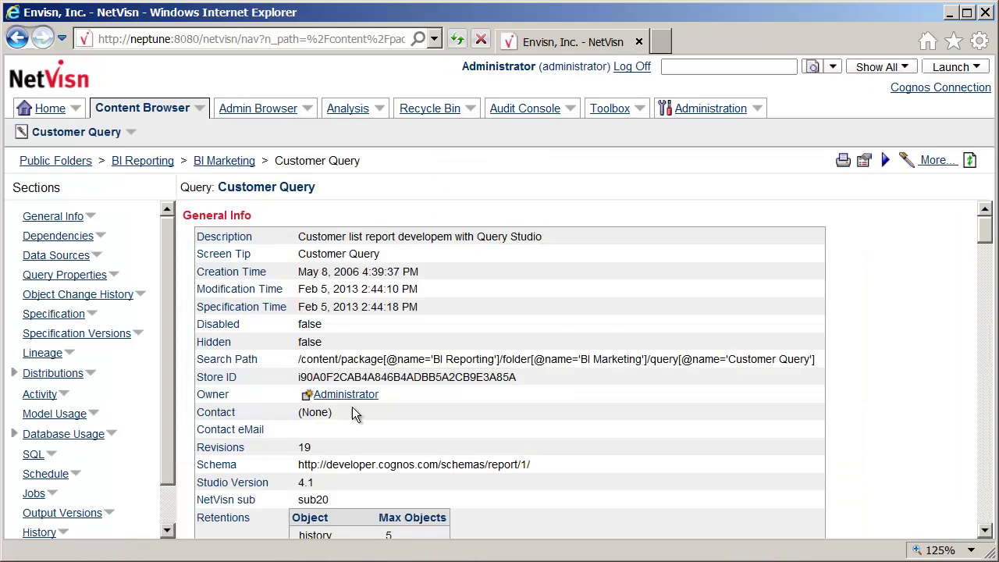
- Edit Customer Query in Query Studio to sort ascending by CompanyName, then return to NetVisn
click(906, 161)
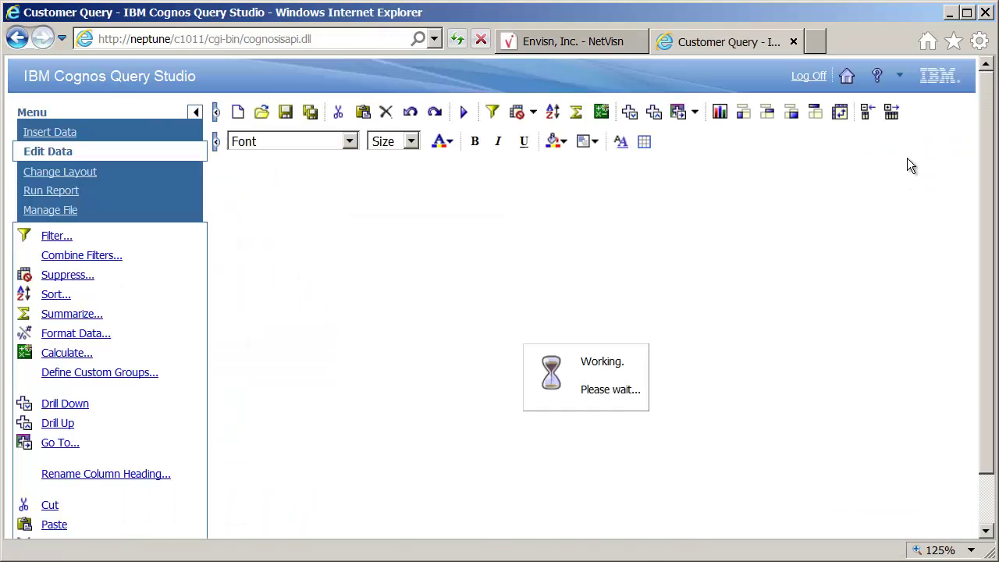
click(345, 242)
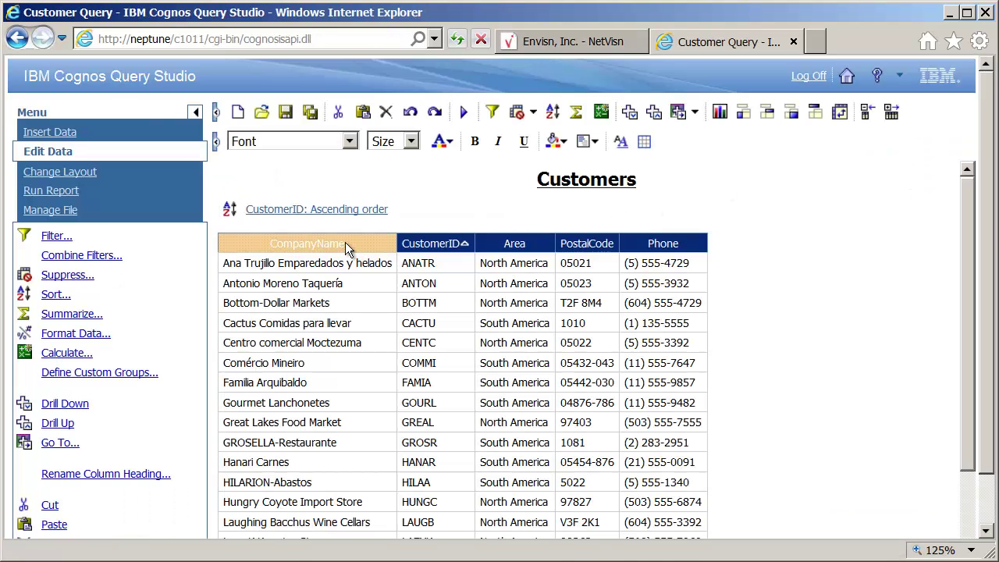
click(553, 112)
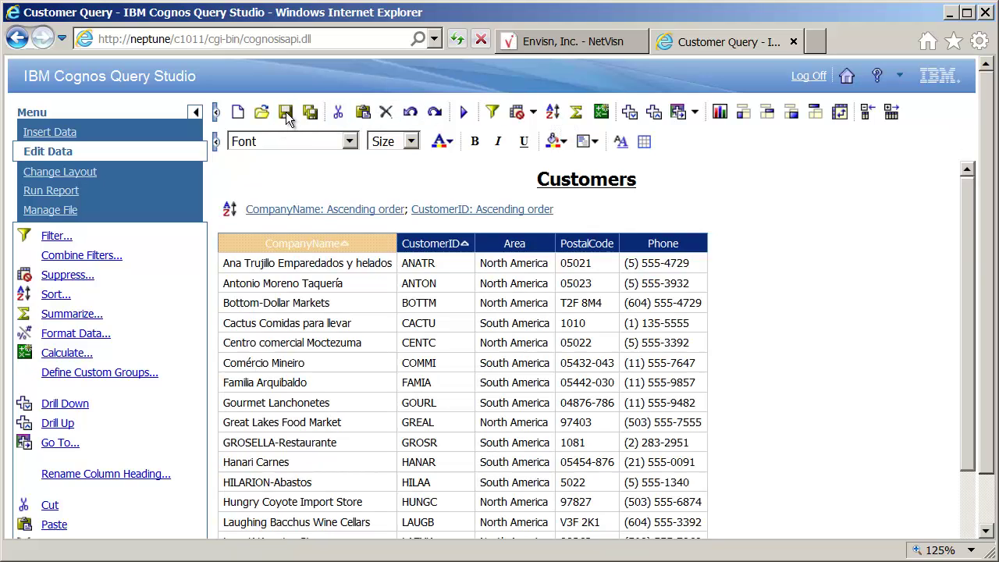
click(543, 42)
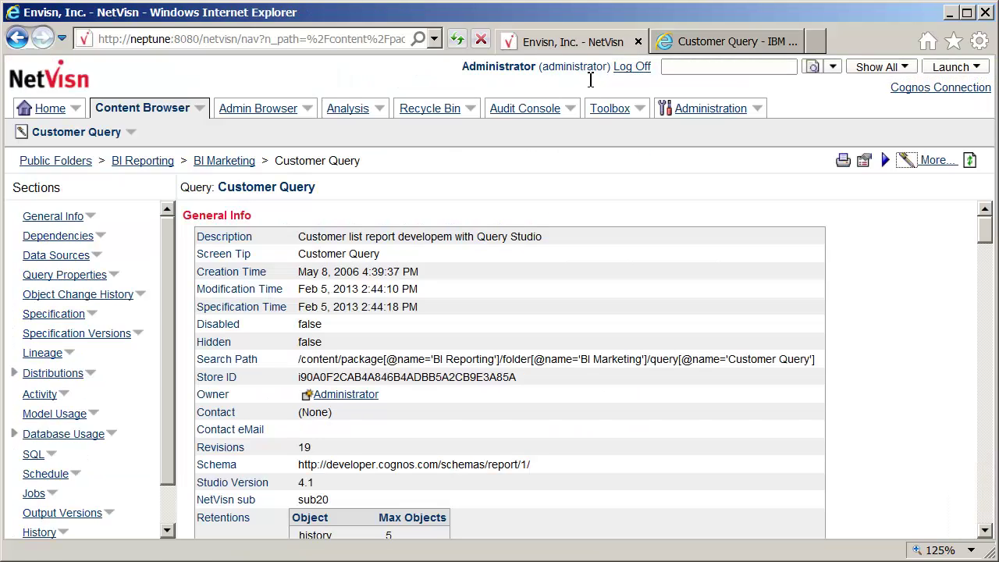
- Run the saved BI Production promotion again, reviewing its objects and confirming the run
click(610, 111)
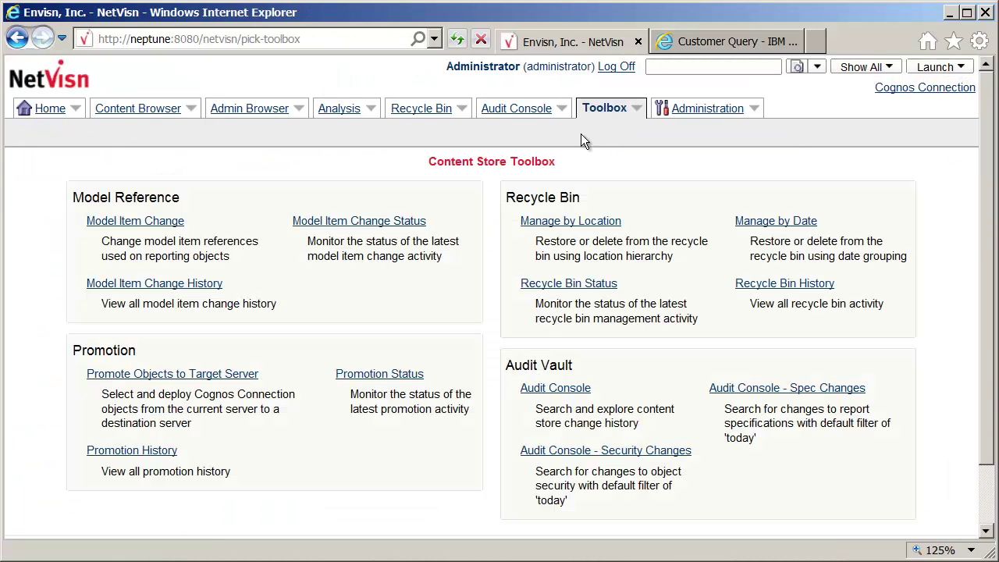
click(236, 374)
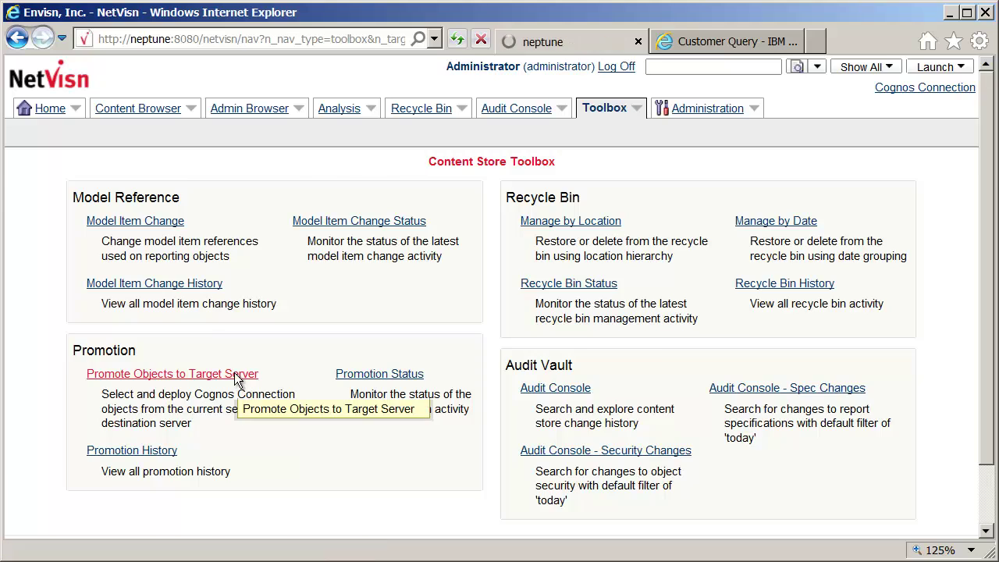
click(212, 288)
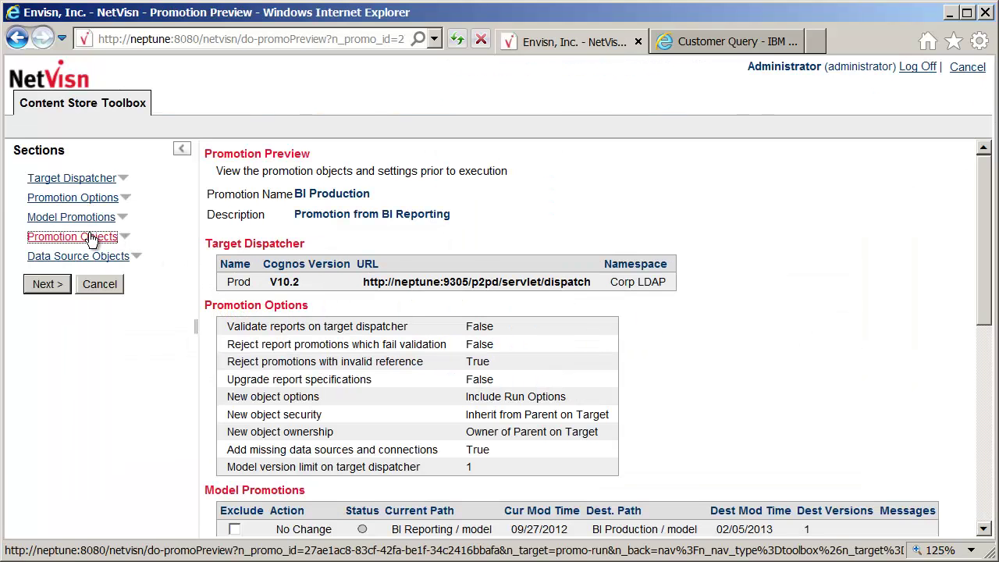
click(88, 238)
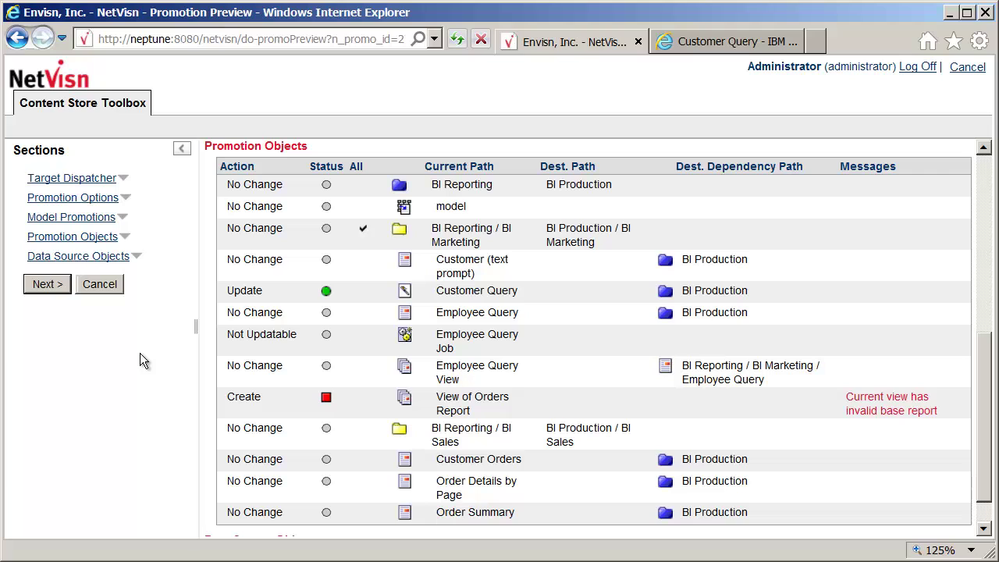
click(50, 285)
click(93, 208)
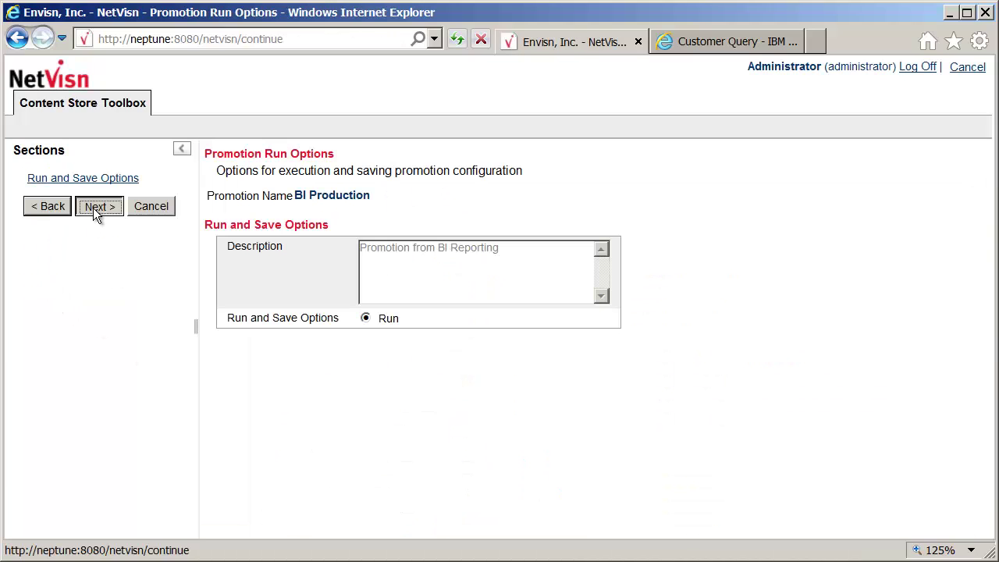
click(675, 321)
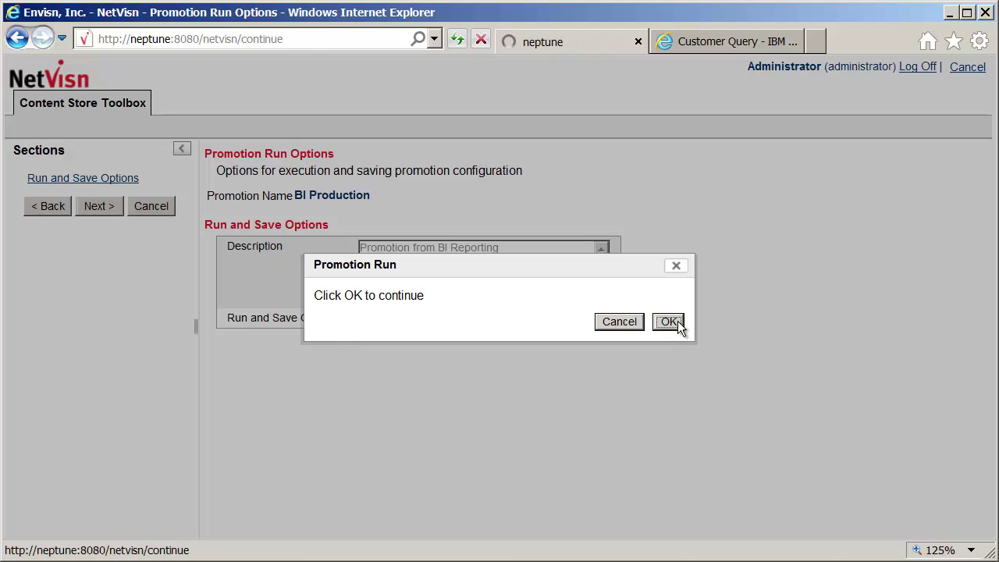